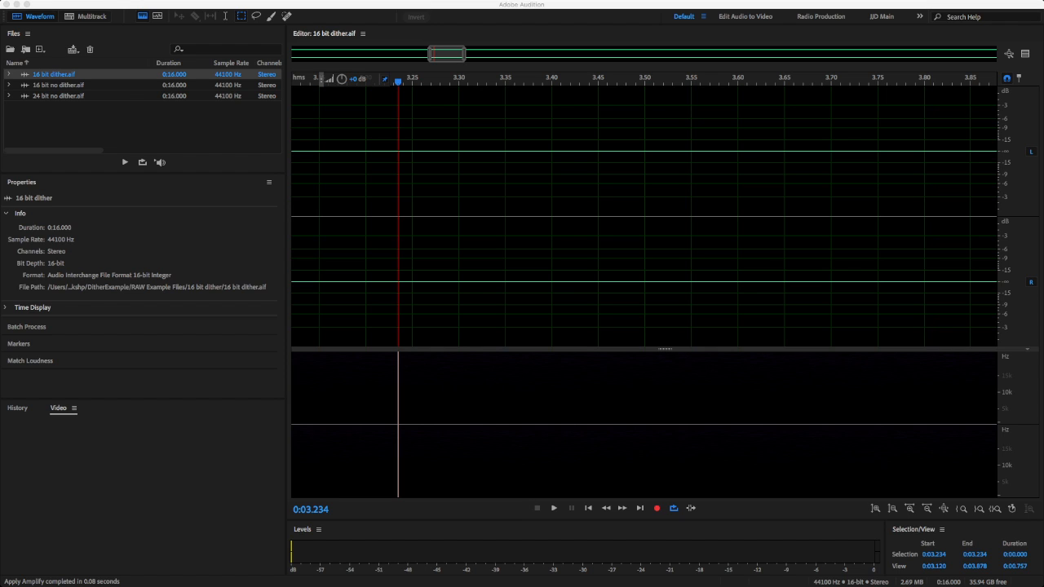
Switch to Adobe Audition and play a short stretch of 16 bit dither.aif from about 3.17 s.
key(super+Tab)
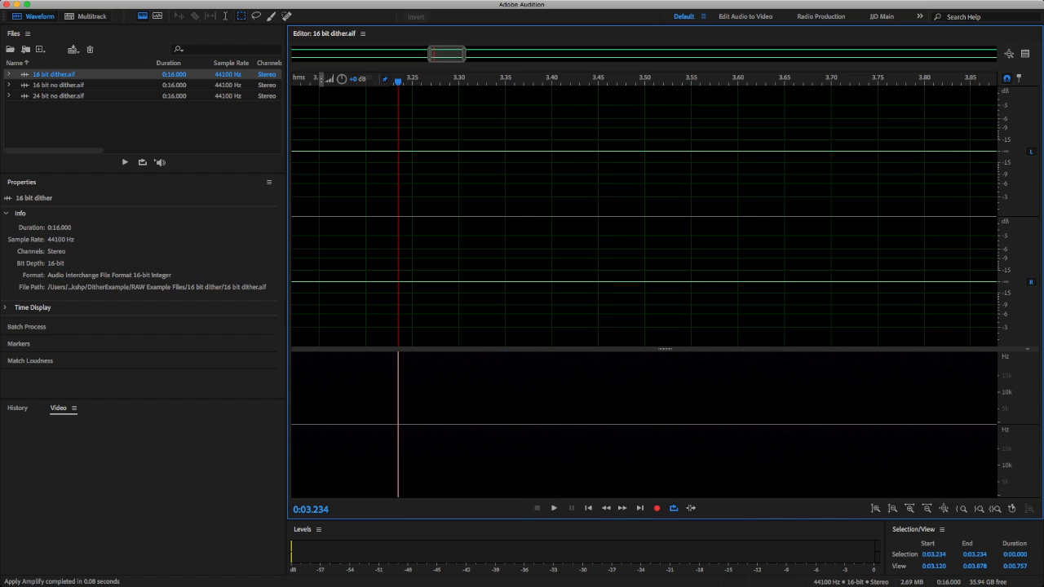
click(335, 245)
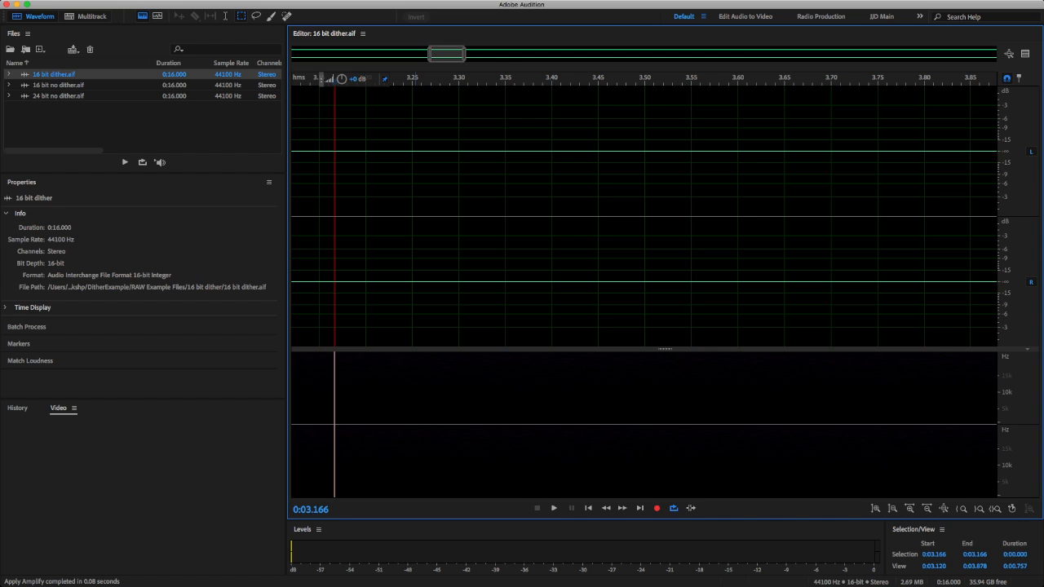
key(space)
key(space)
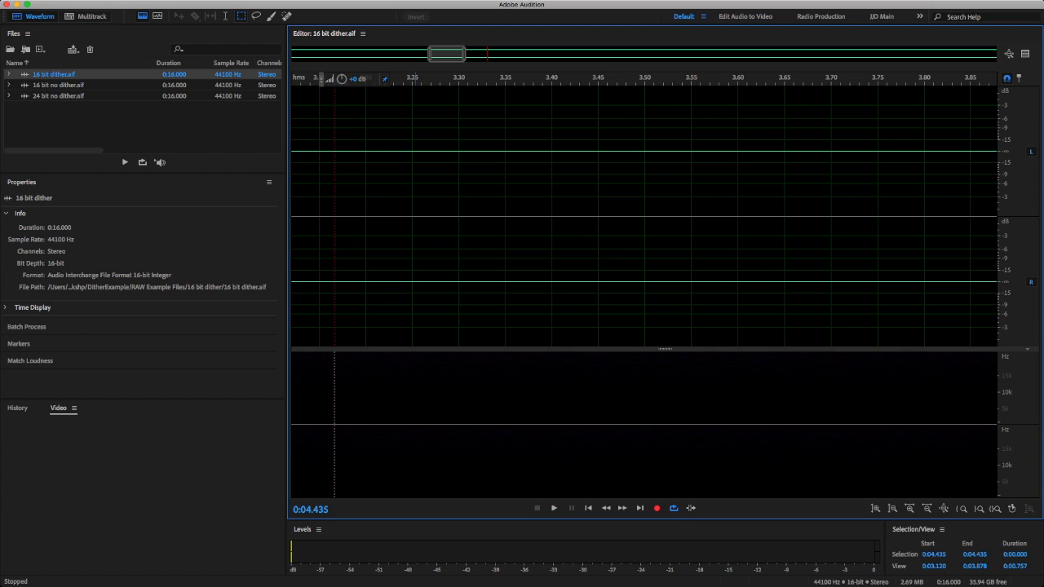
Normalize the whole 16 bit dither.aif file and play the result briefly from the start.
click(348, 244)
key(space)
click(319, 78)
key(super+r)
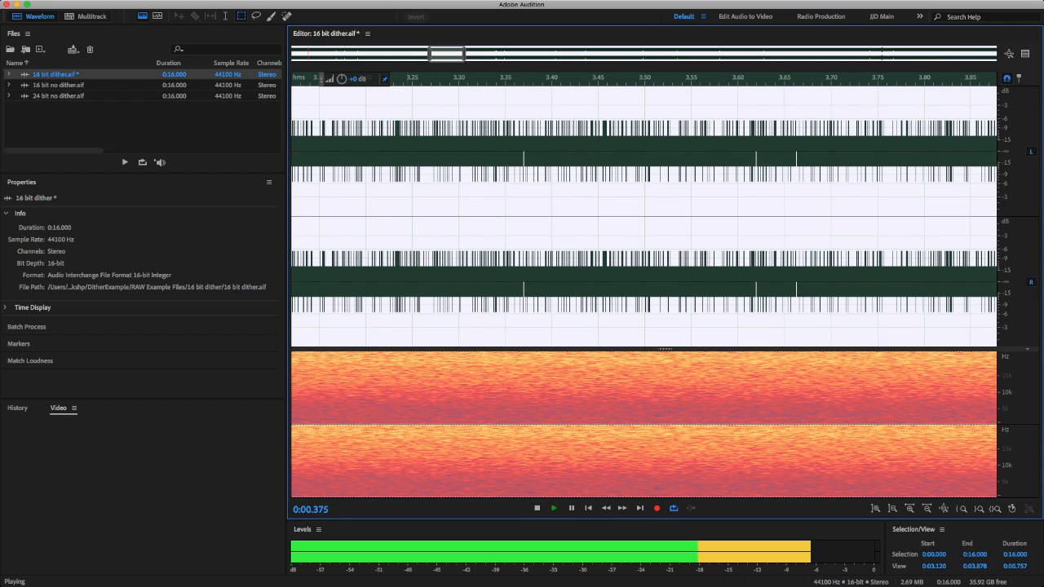
key(space)
Examine the normalized 16 bit dither.aif waveform and spectrogram up close, and play it from about 3.2 s.
click(365, 213)
scroll(391, 214, up, 5)
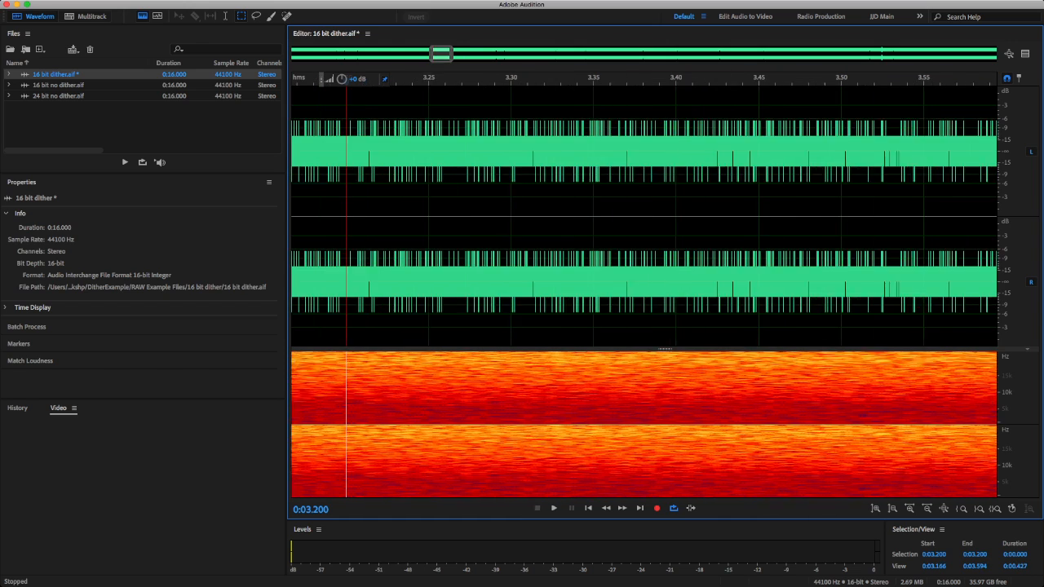
key(minus)
key(minus)
key(minus)
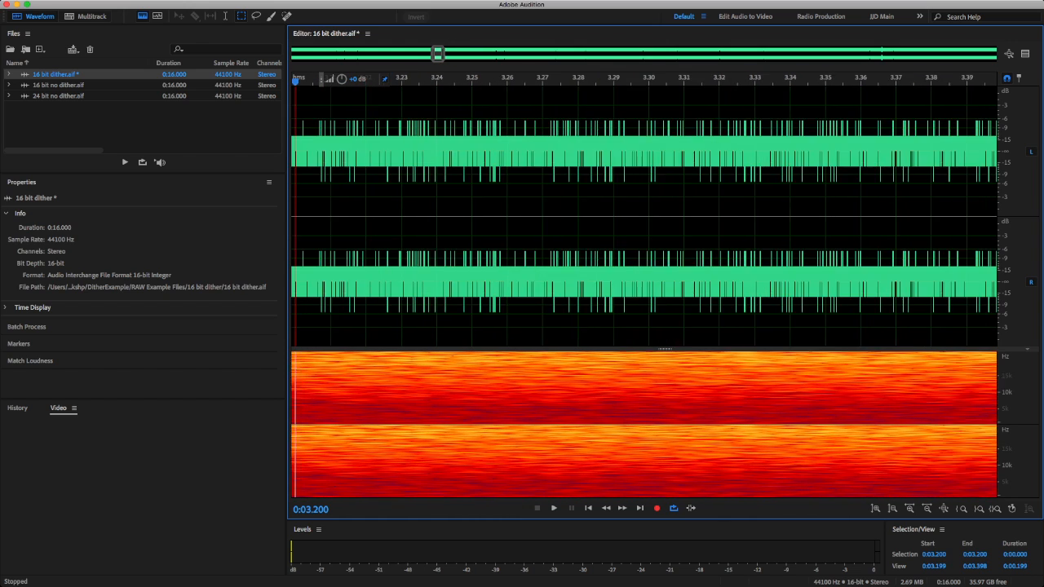
key(space)
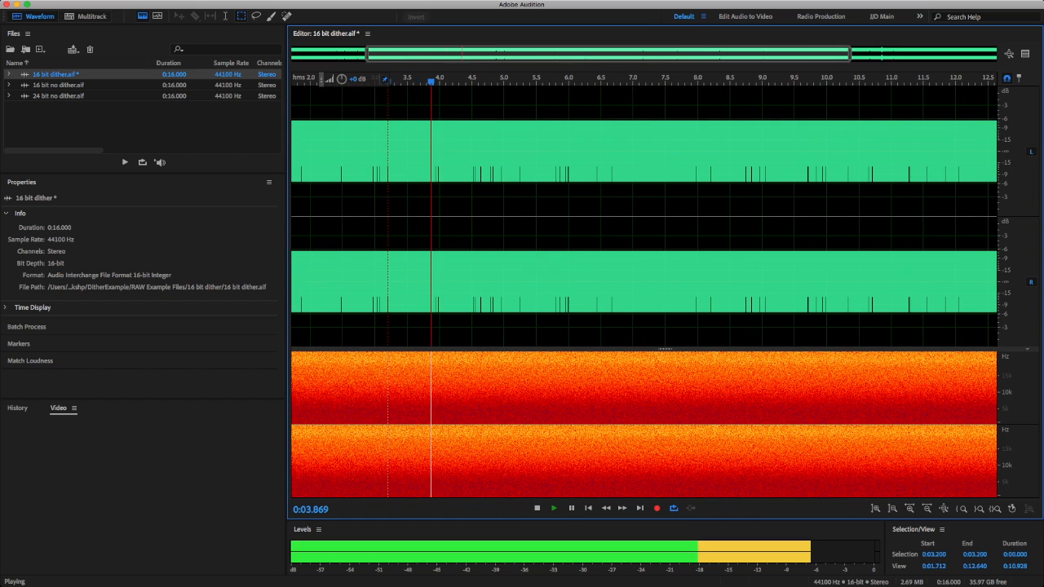
key(space)
scroll(407, 214, up, 1)
scroll(408, 213, up, 10)
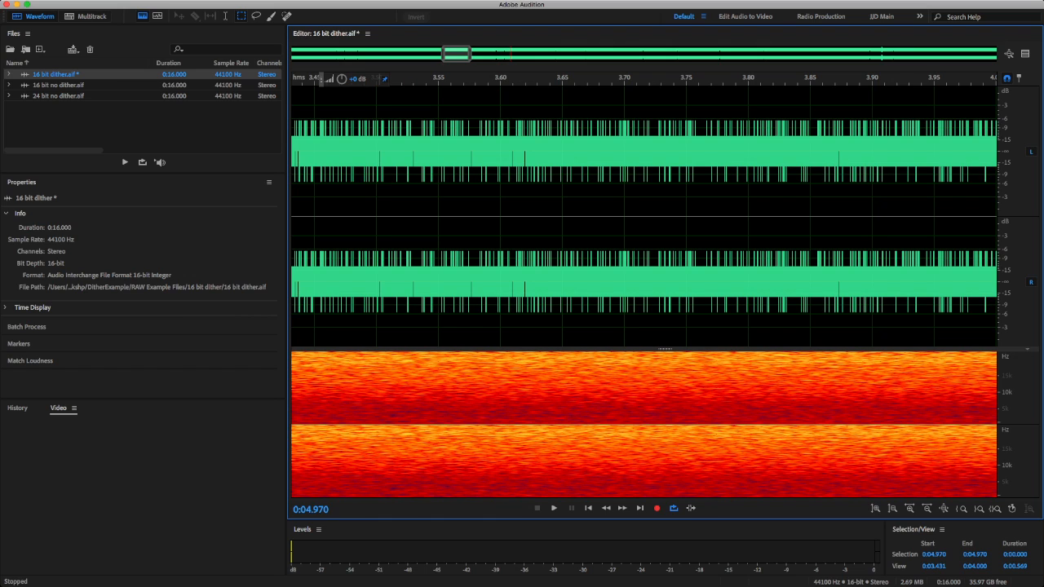
Open 16 bit no dither.aif, play it briefly from about 1.8 s, and normalize the whole file.
double_click(58, 85)
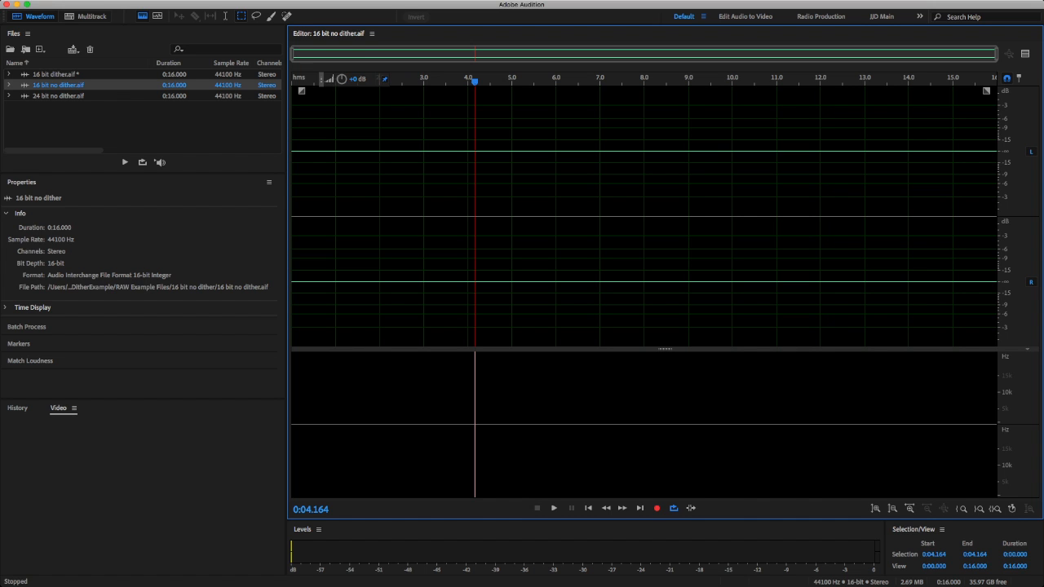
click(371, 245)
key(space)
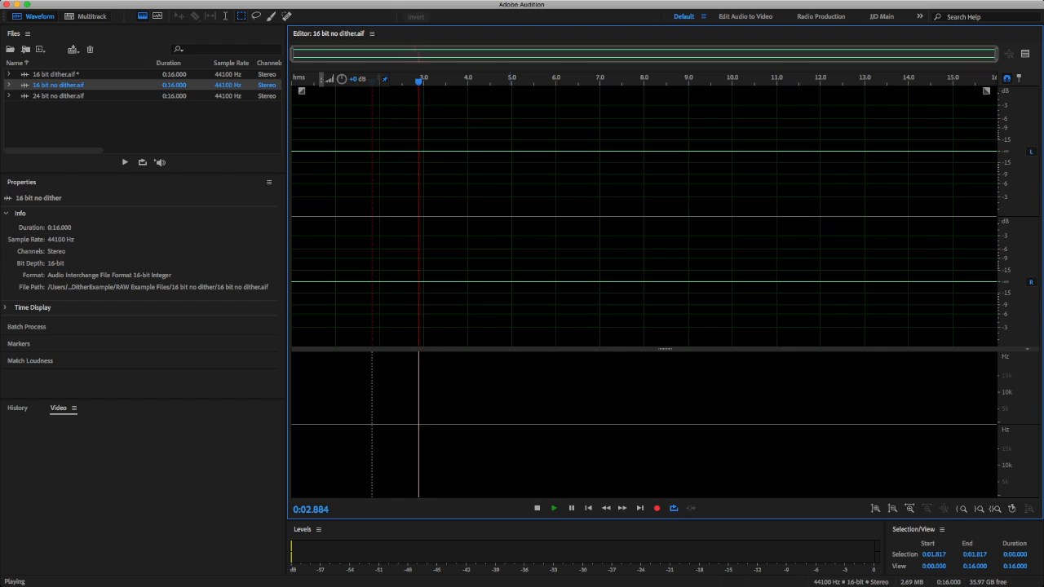
key(space)
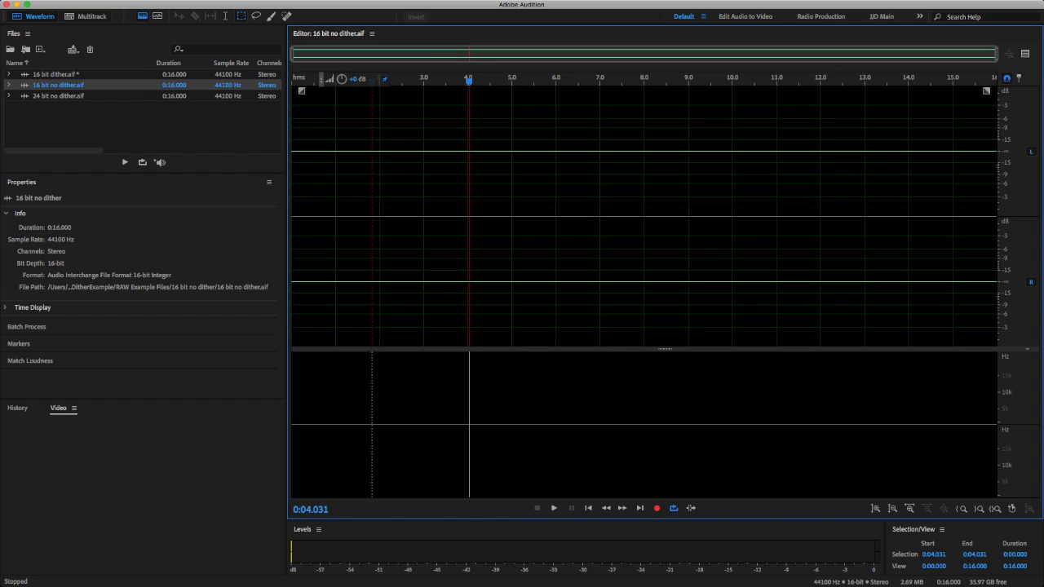
key(Return)
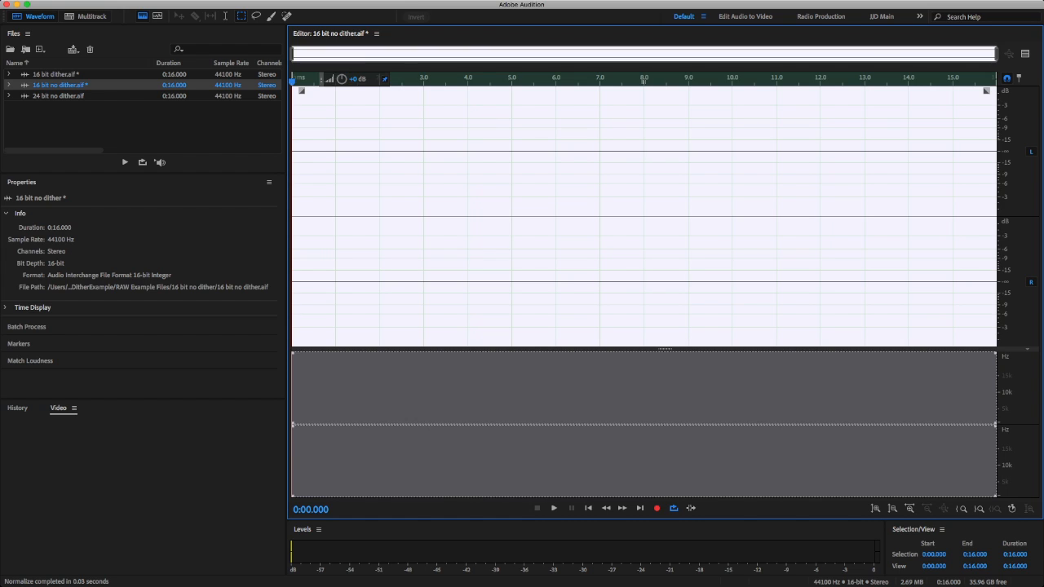
click(404, 204)
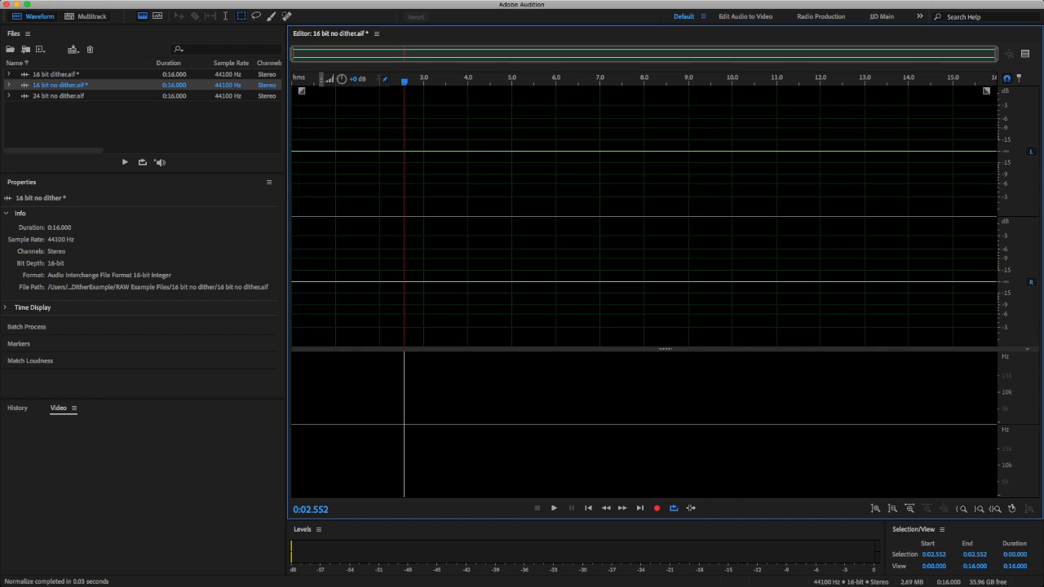
Open and normalize the whole 24 bit no dither.aif file, and play it briefly from about 1.6 s.
double_click(58, 95)
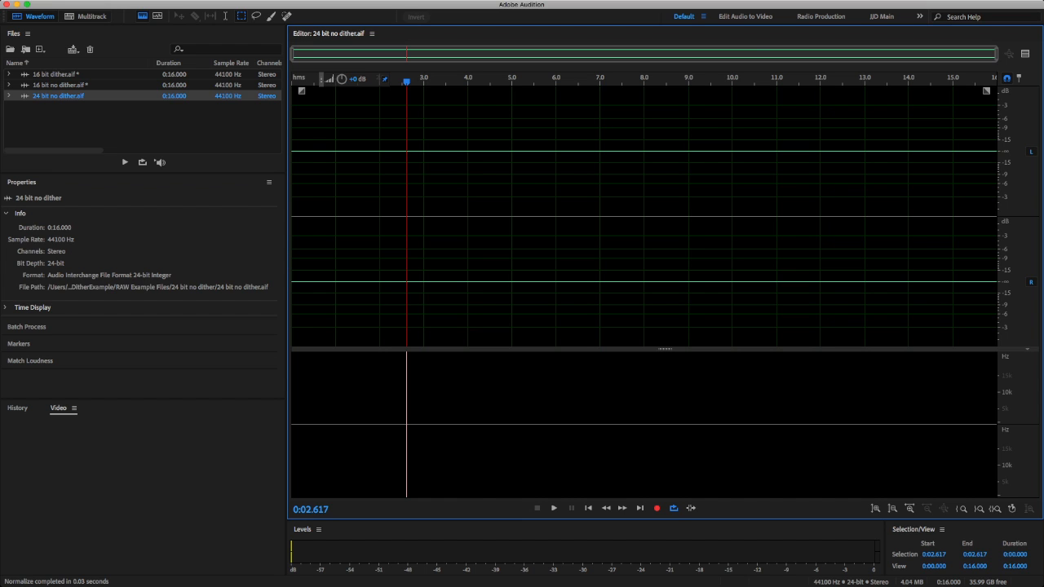
key(shift+r)
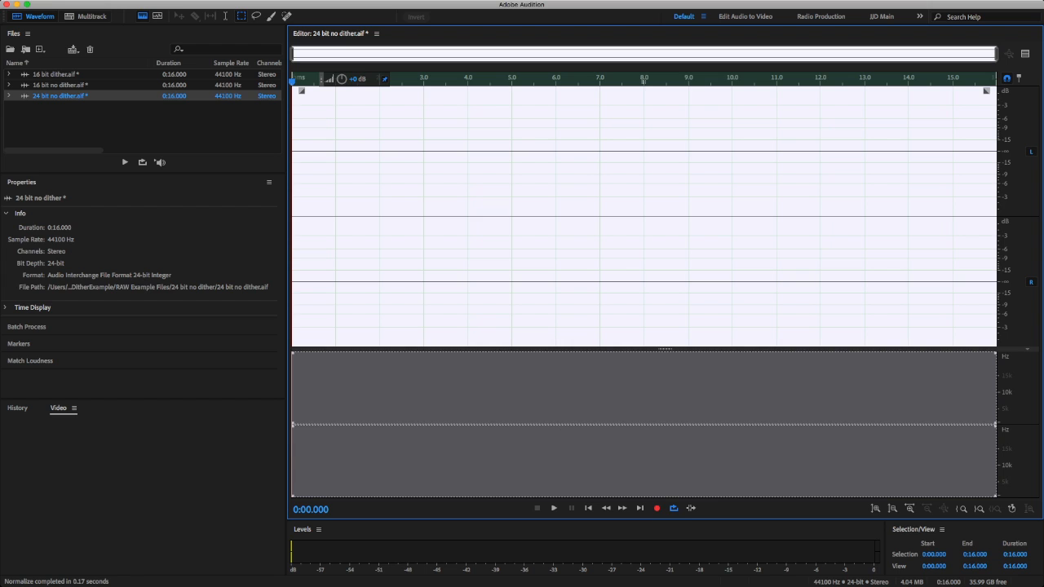
click(362, 204)
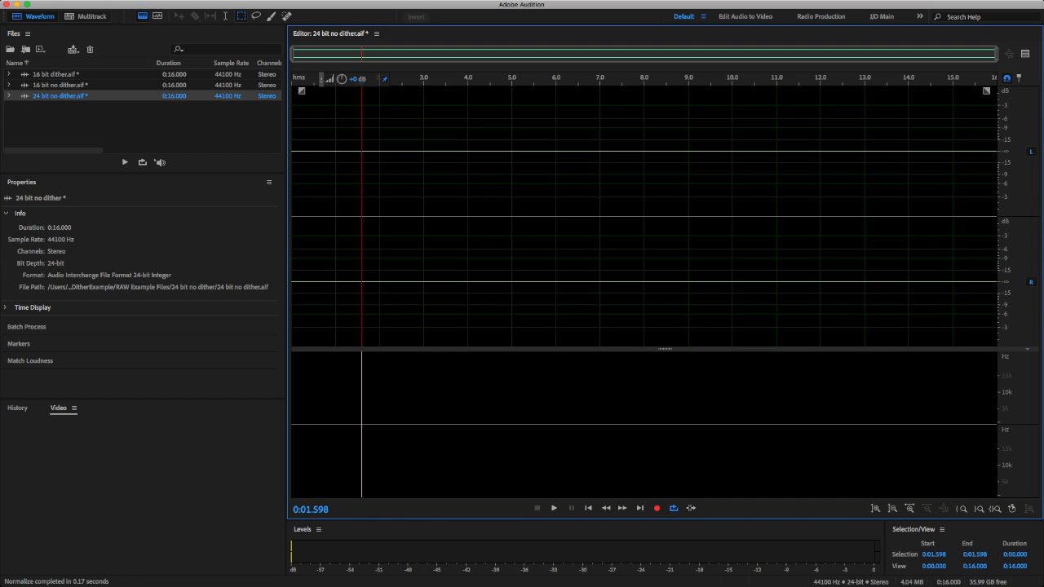
key(space)
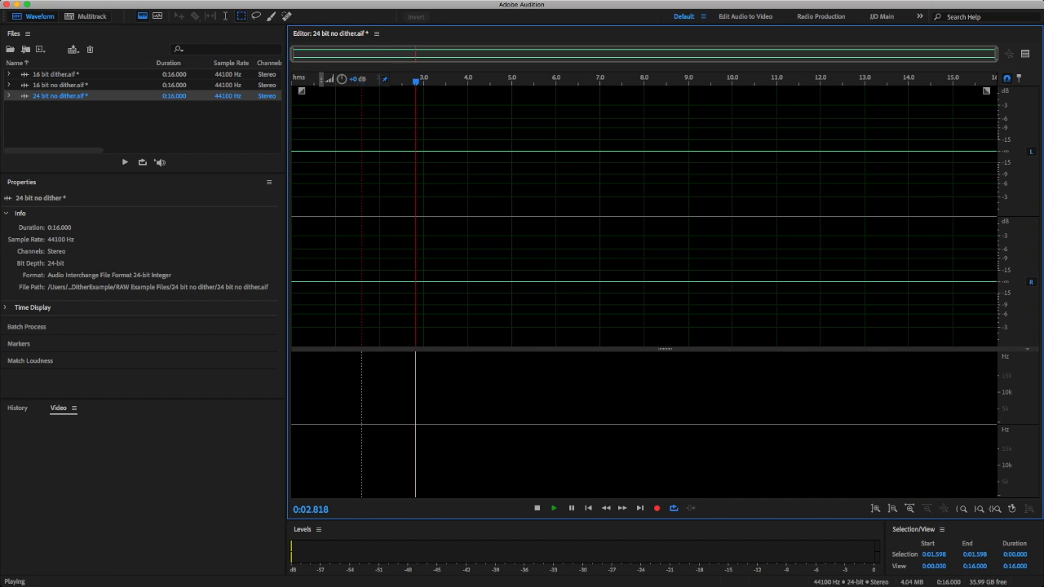
key(space)
Reopen 16 bit dither.aif and examine the shape of its dither noise, from fine waveform detail to the full duration.
double_click(55, 74)
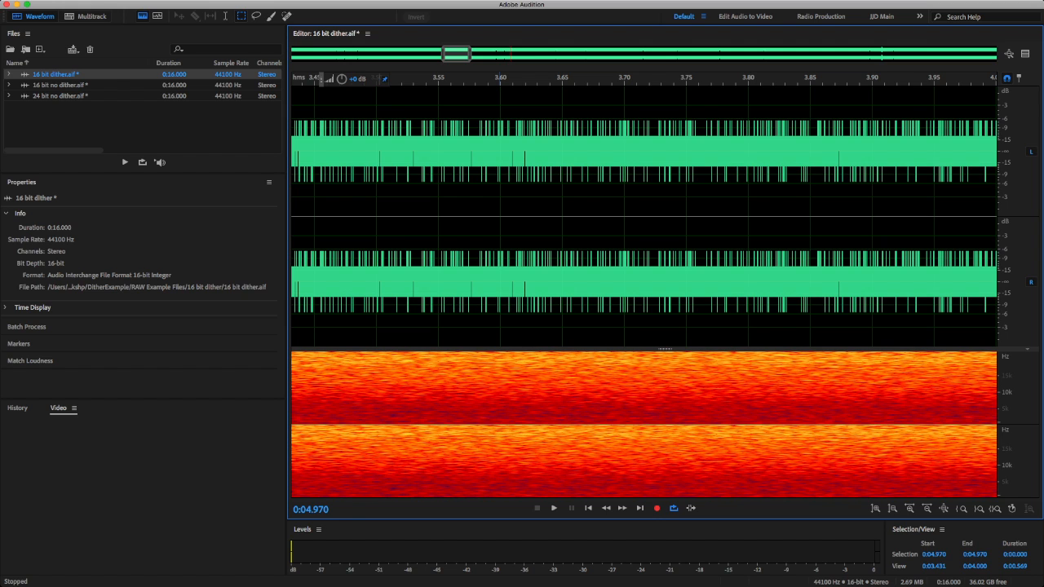
scroll(428, 216, up, 5)
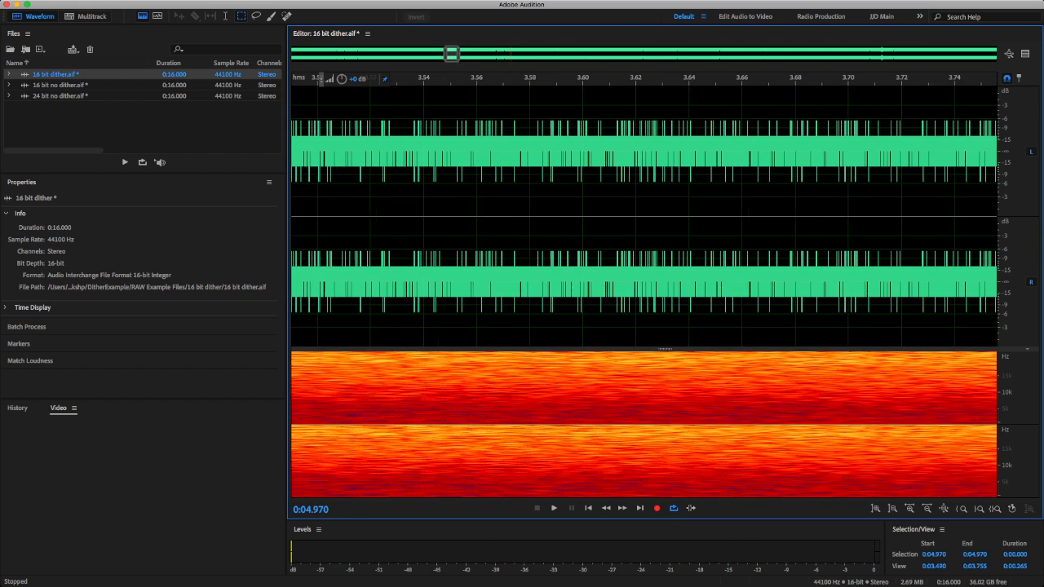
scroll(429, 146, up, 2)
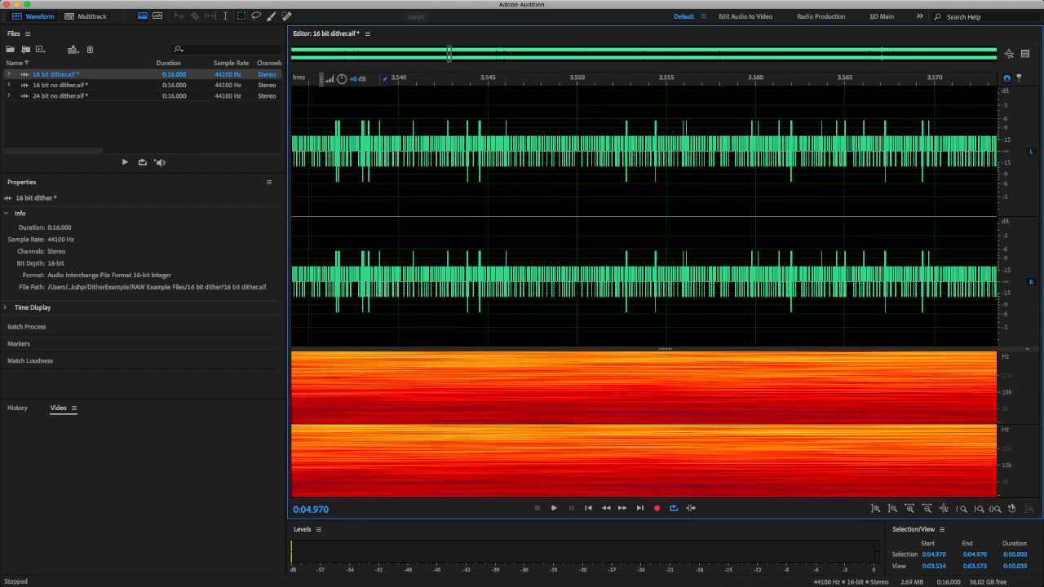
scroll(429, 146, up, 5)
scroll(428, 146, down, 2)
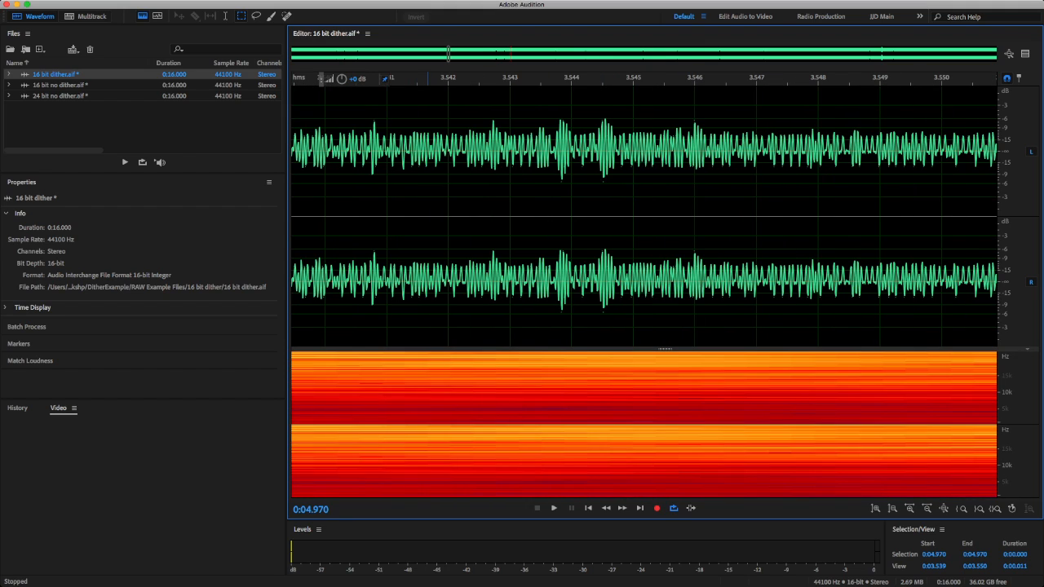
scroll(428, 146, down, 15)
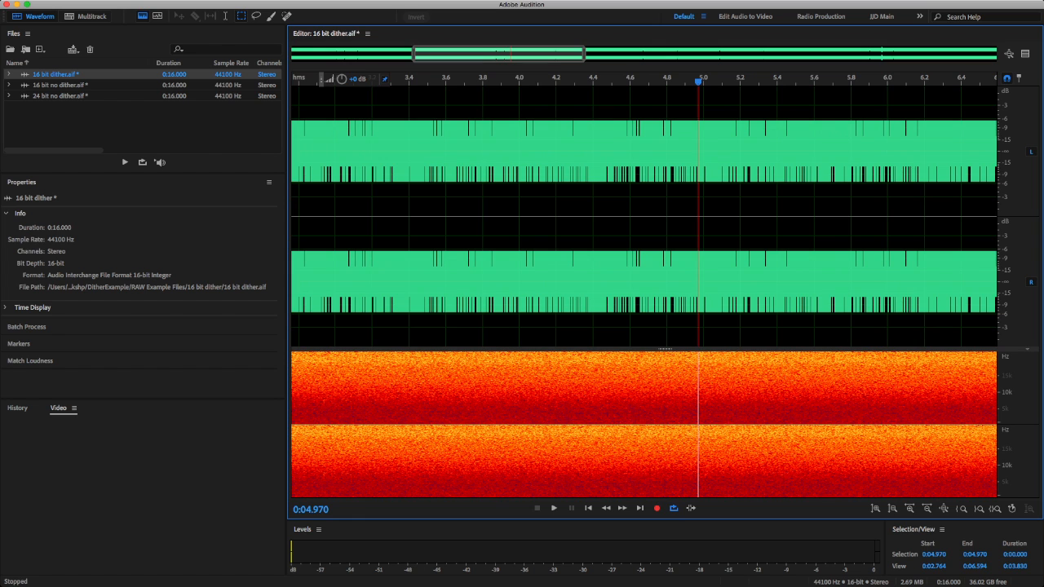
scroll(428, 147, down, 5)
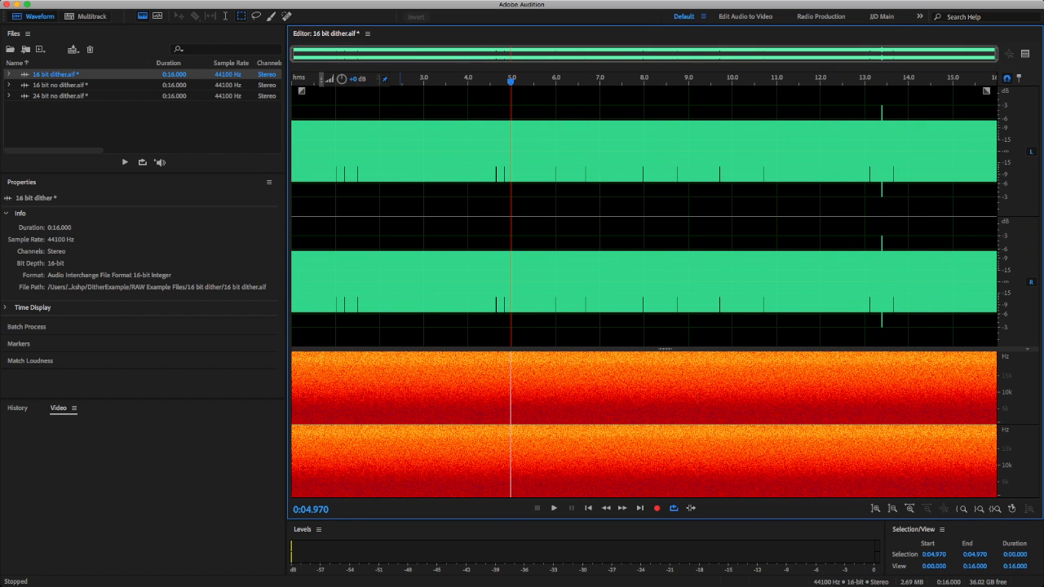
Select about 5.888 to 5.906 s in 16 bit dither.aif for inspection, and clear the selection in the full-file view.
scroll(552, 146, up, 16)
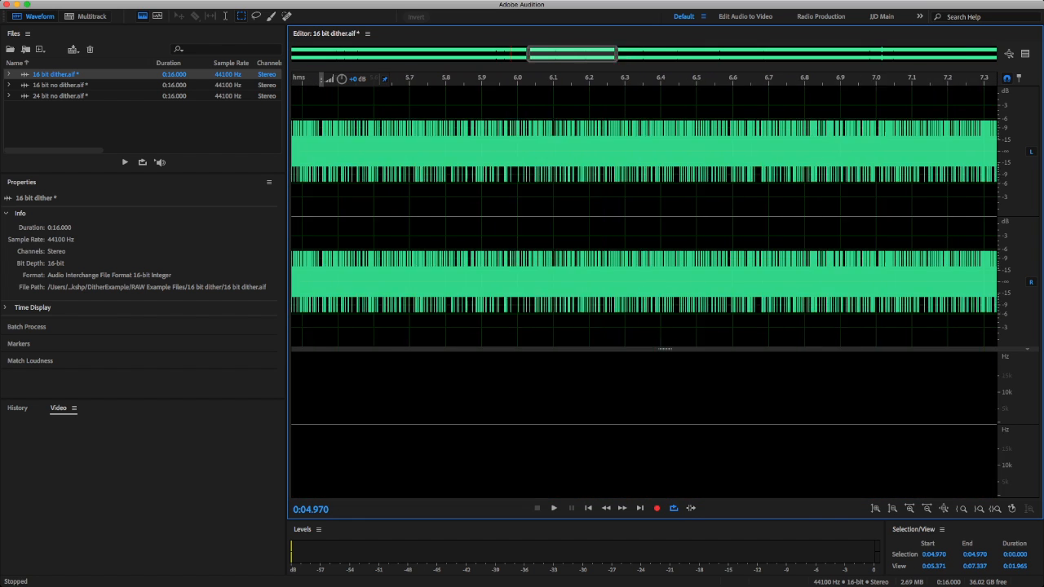
drag(407, 187, 483, 187)
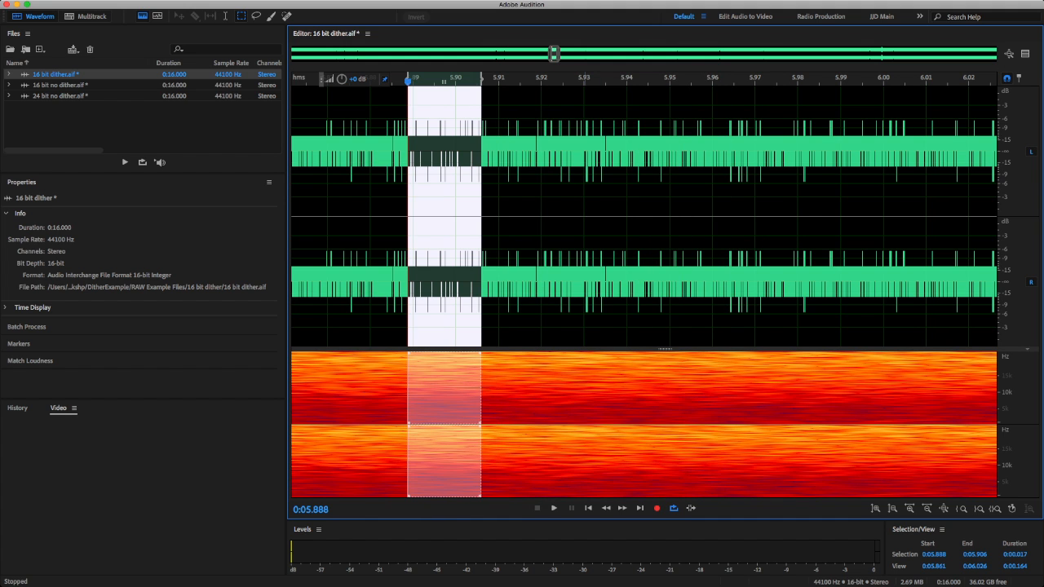
key(backslash)
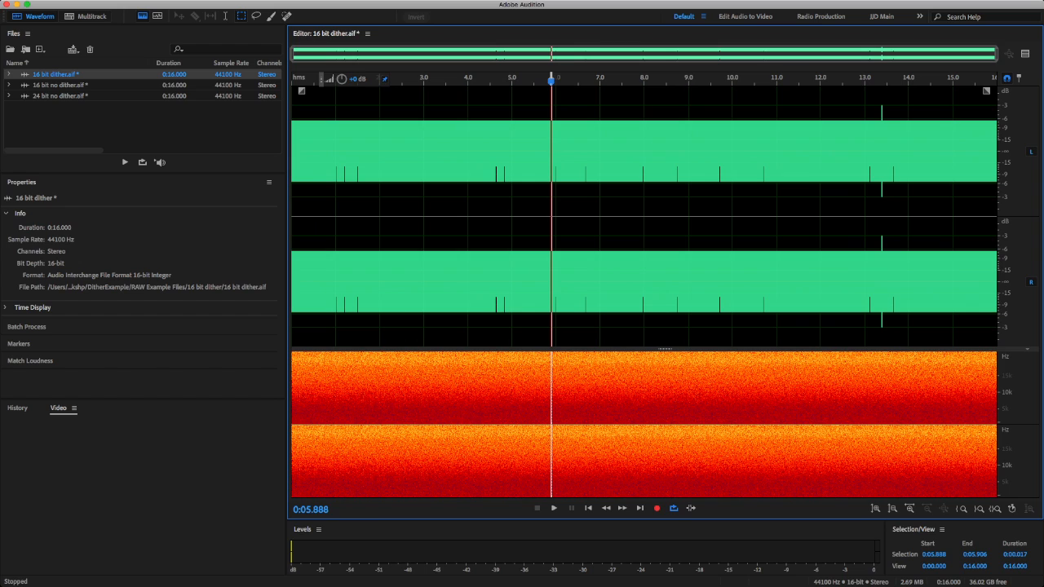
click(364, 188)
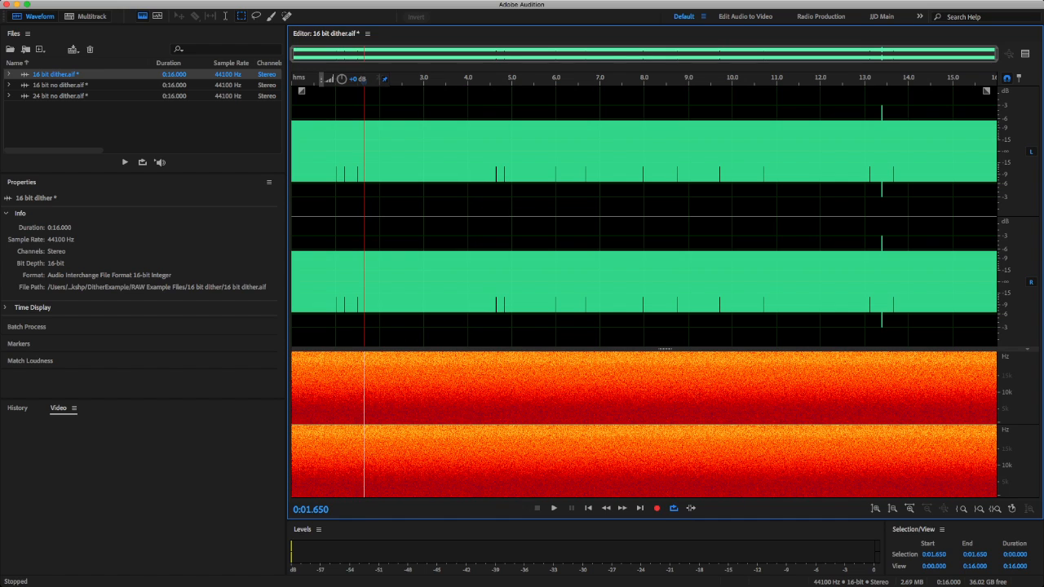
Compare the normalized 24 bit no dither.aif with the waveform and spectrogram of 16 bit dither.aif.
double_click(59, 96)
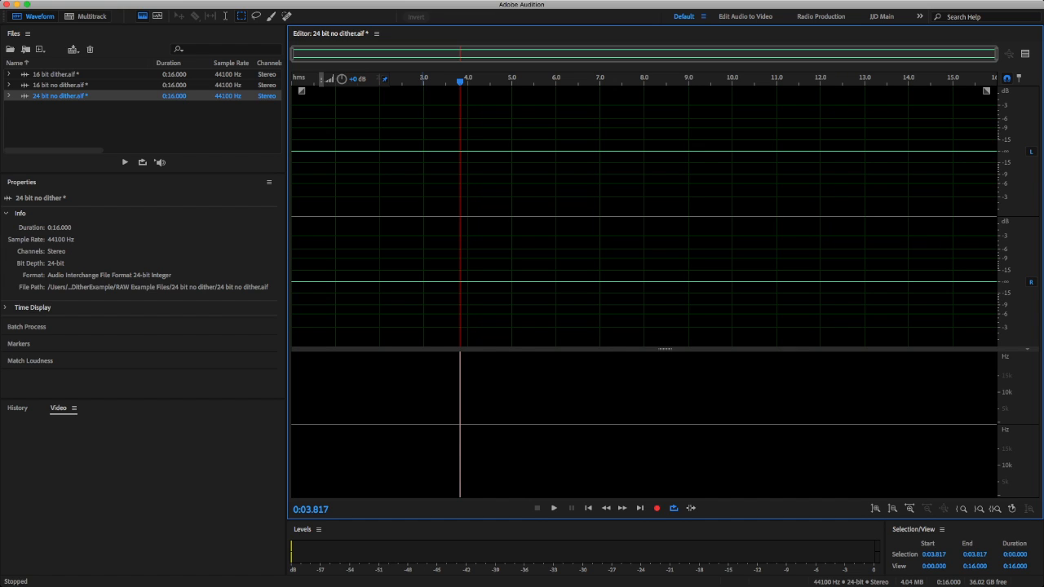
click(330, 216)
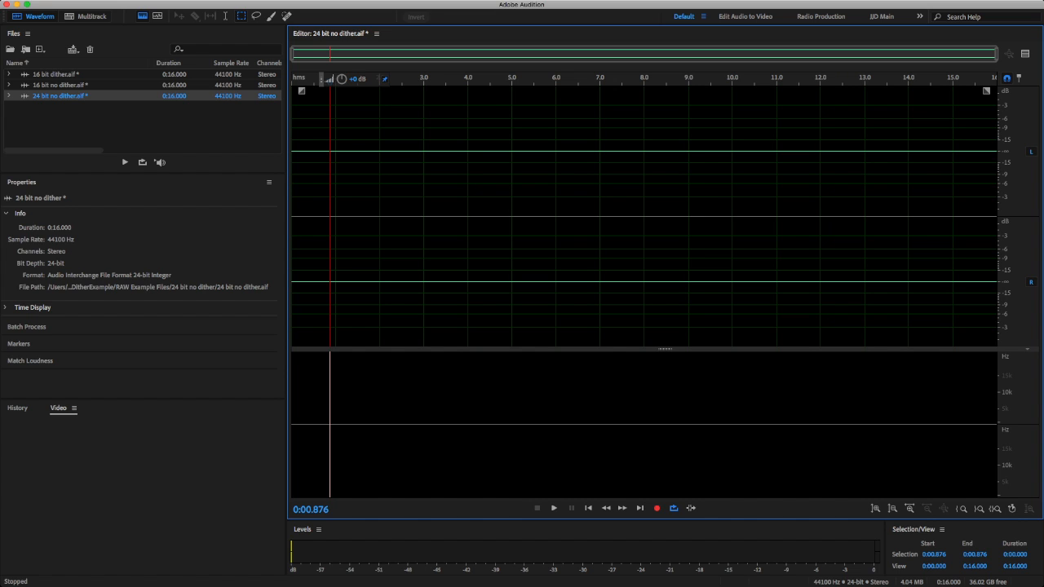
double_click(55, 74)
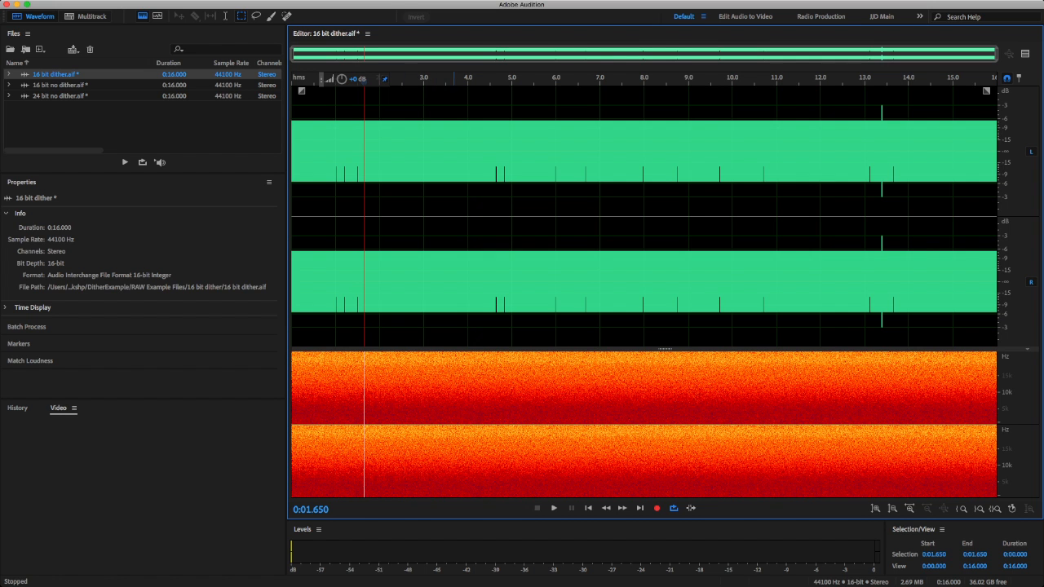
scroll(446, 216, up, 10)
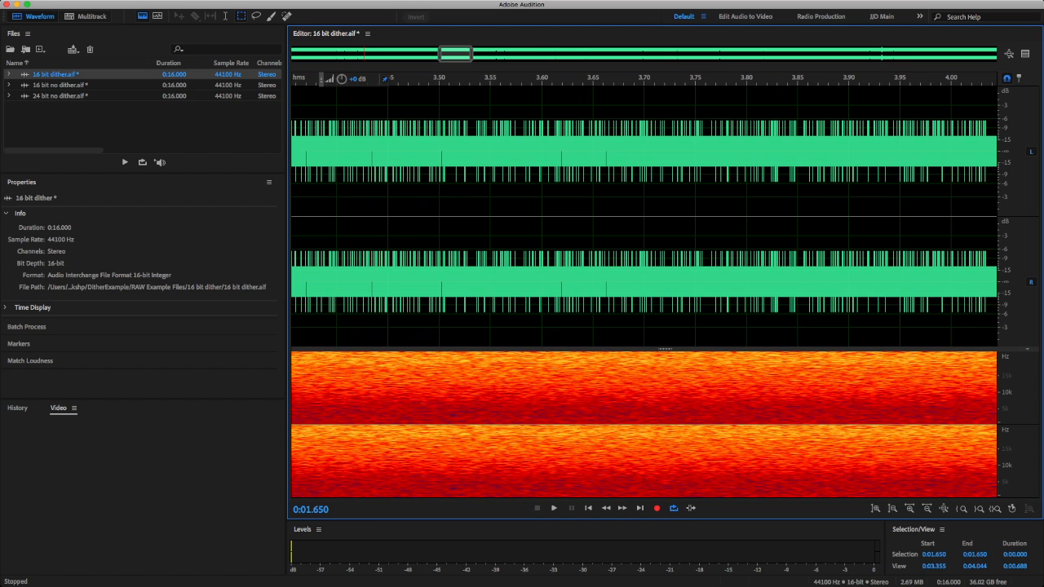
scroll(452, 78, down, 7)
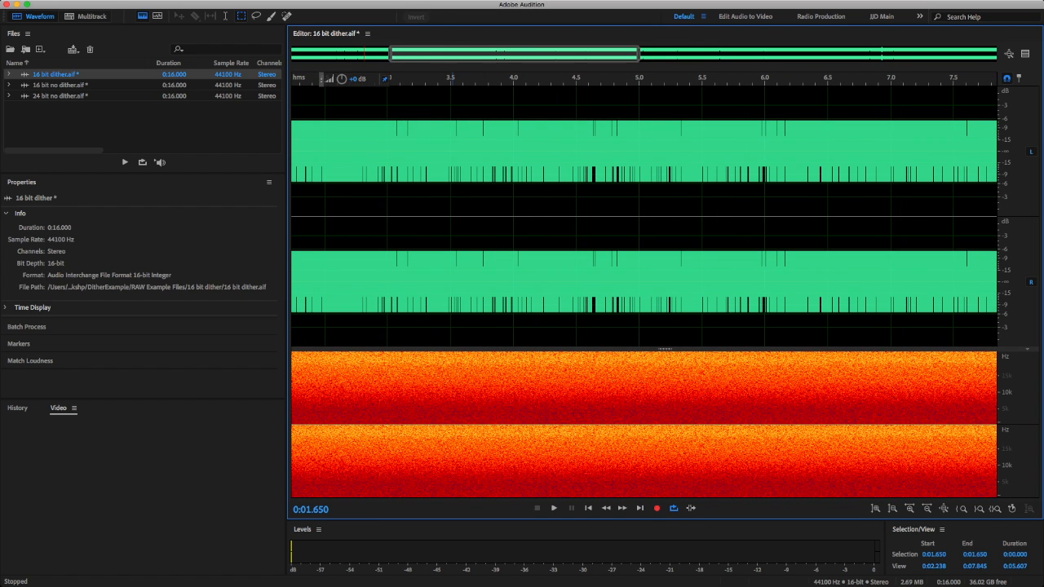